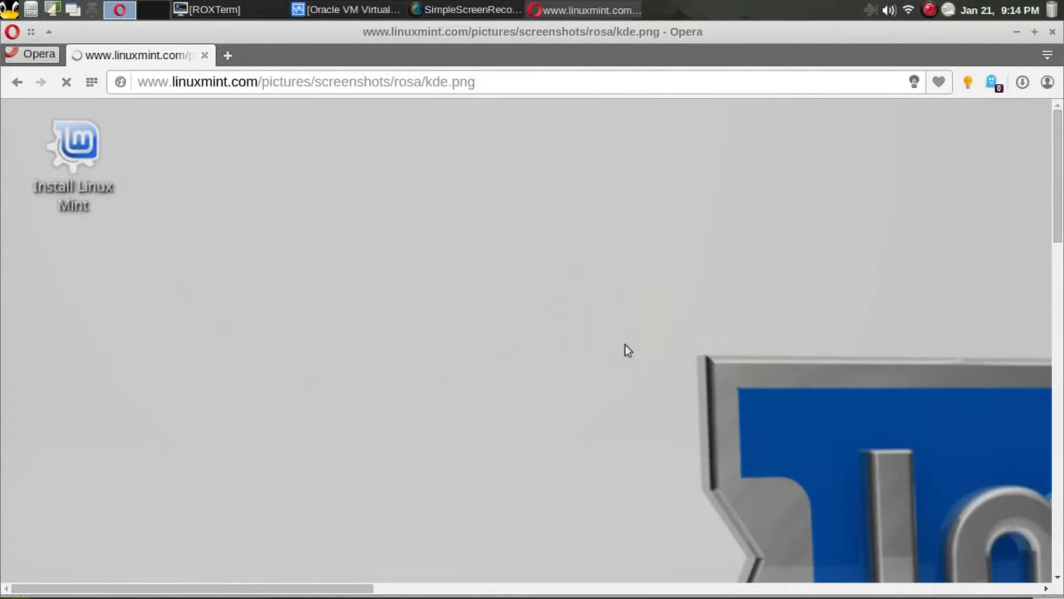
Switch to the VirtualBox Manager and remove the existing Linux Mint virtual machine, deleting all its files
click(718, 361)
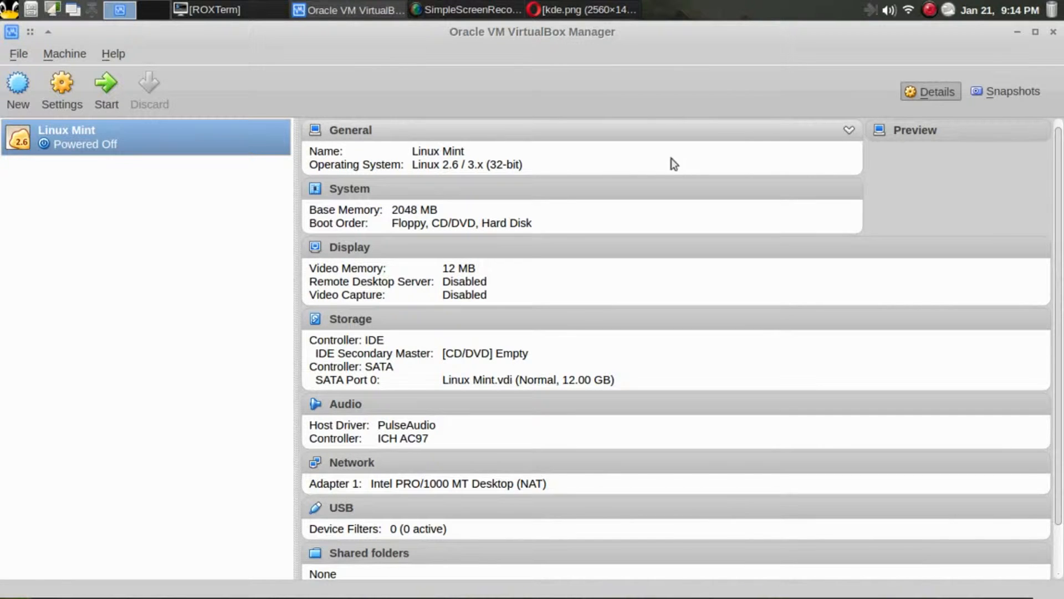
right_click(87, 143)
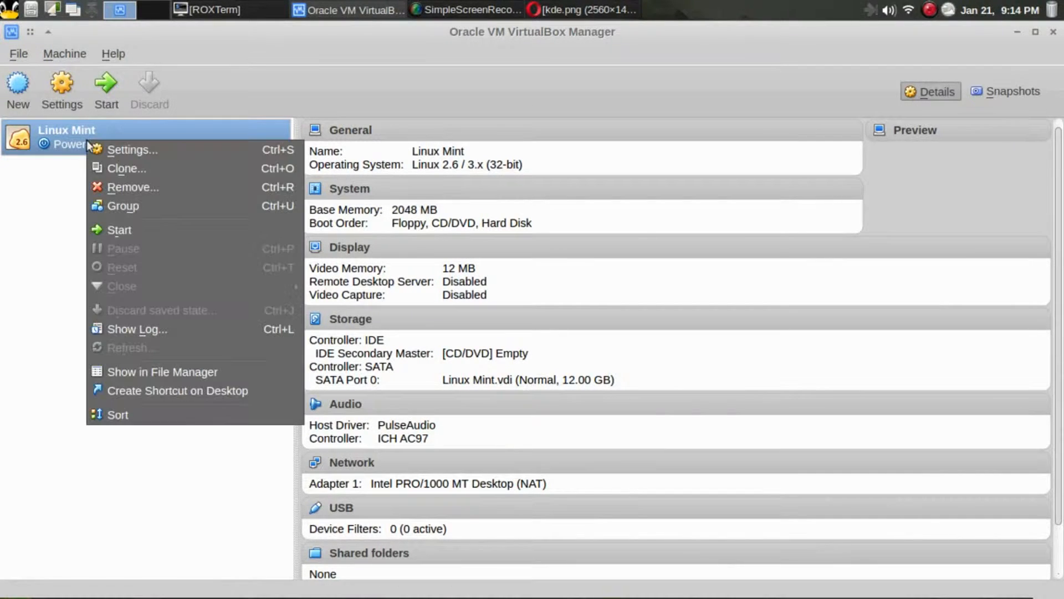
click(168, 190)
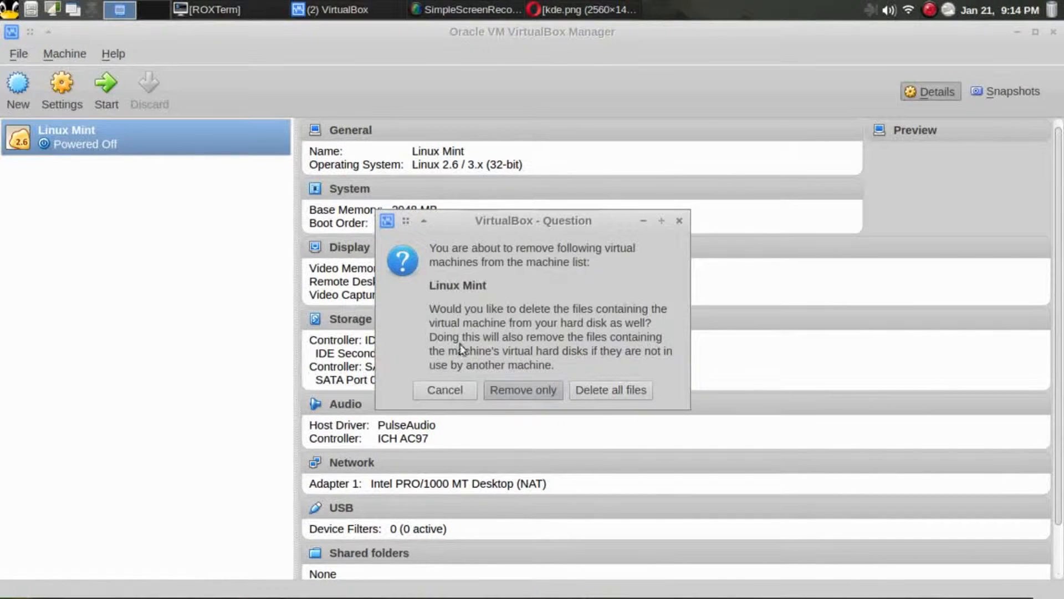
click(577, 392)
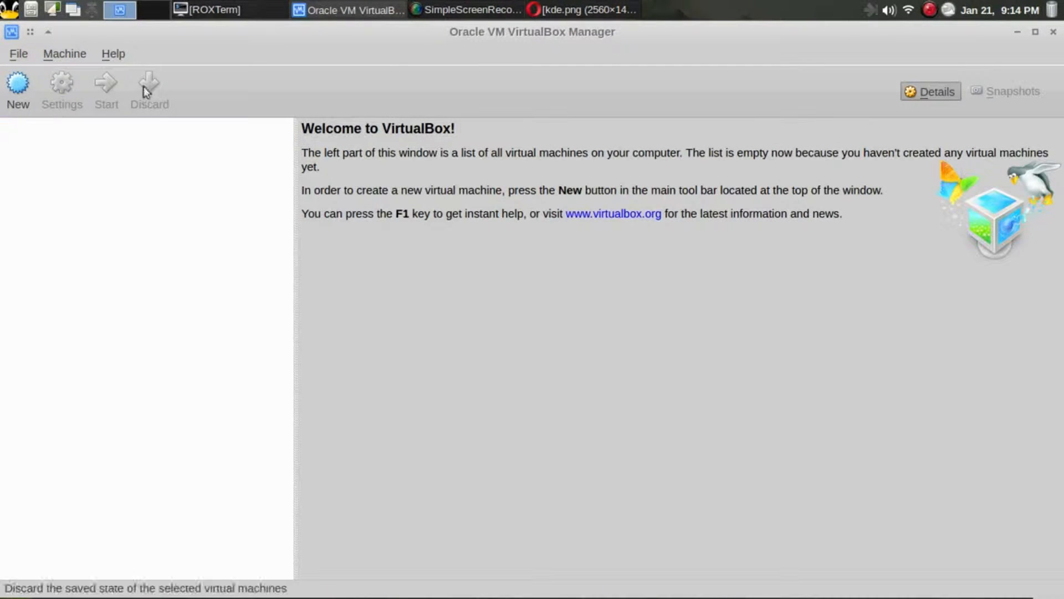
Check the installed VirtualBox version in the program's About information, then close it
click(113, 53)
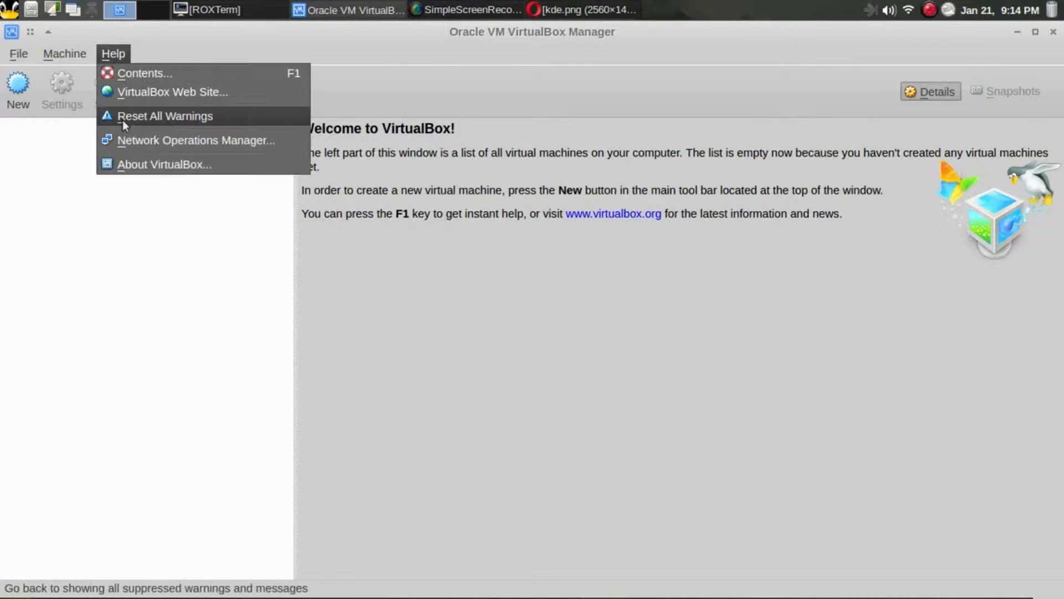
click(129, 164)
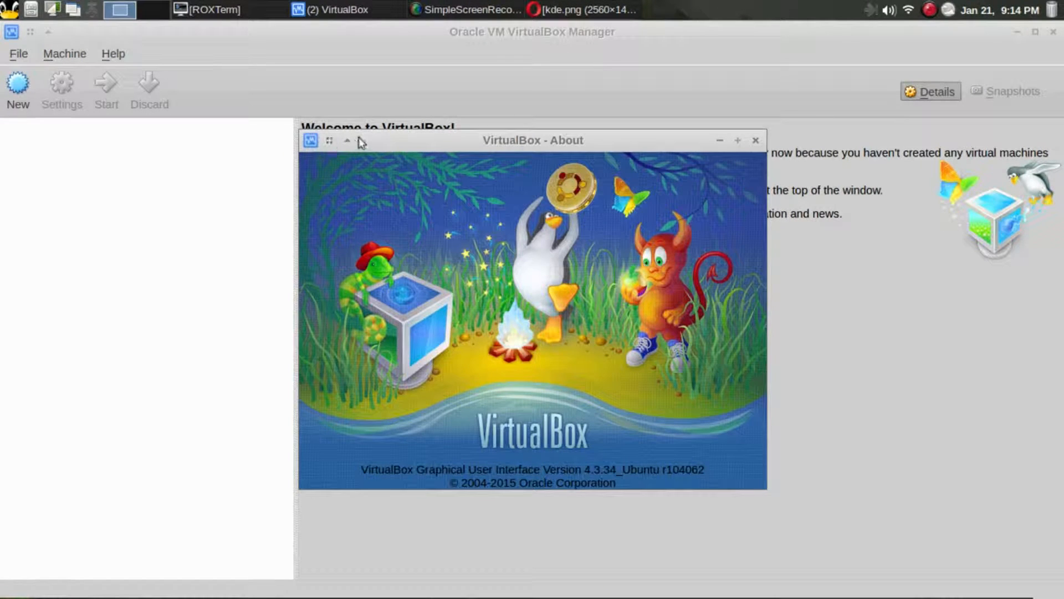
drag(367, 136, 369, 122)
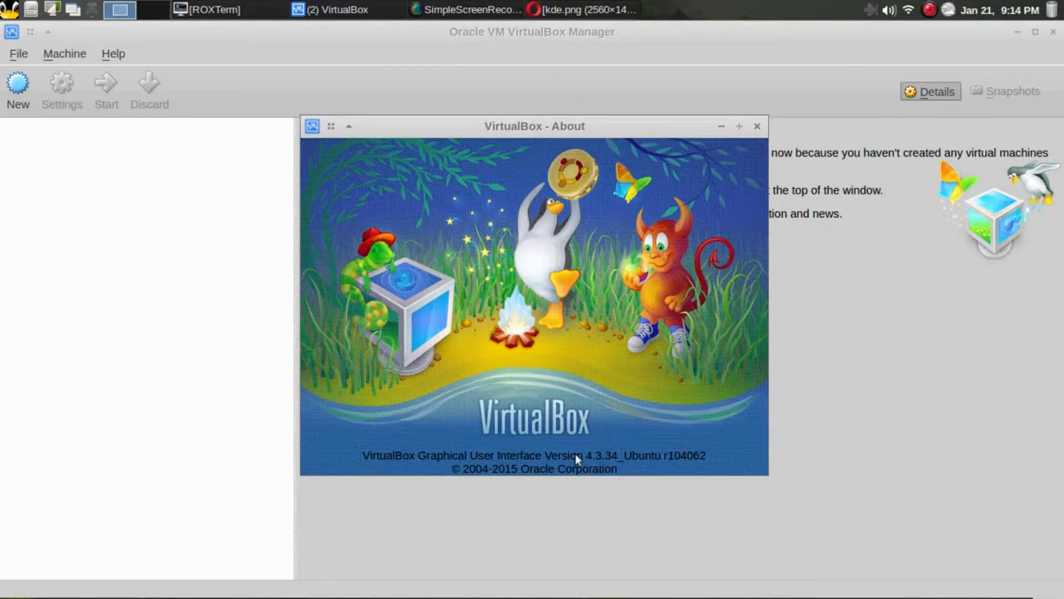
click(611, 454)
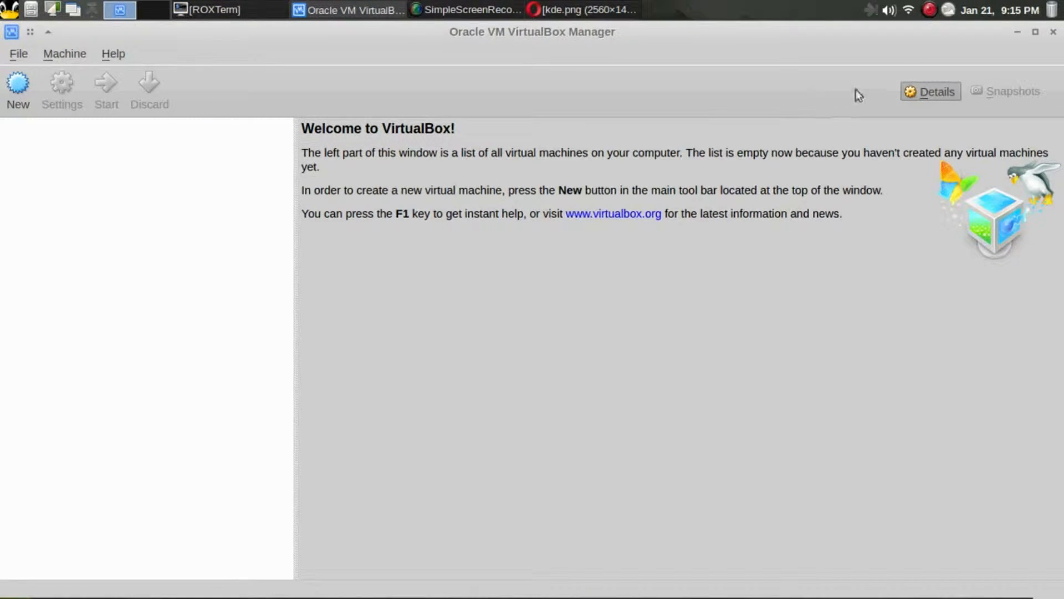
Minimize the VirtualBox Manager to locate the linuxmint-17.3-cinnamon-32bit image on the desktop, then return to the manager
click(1019, 31)
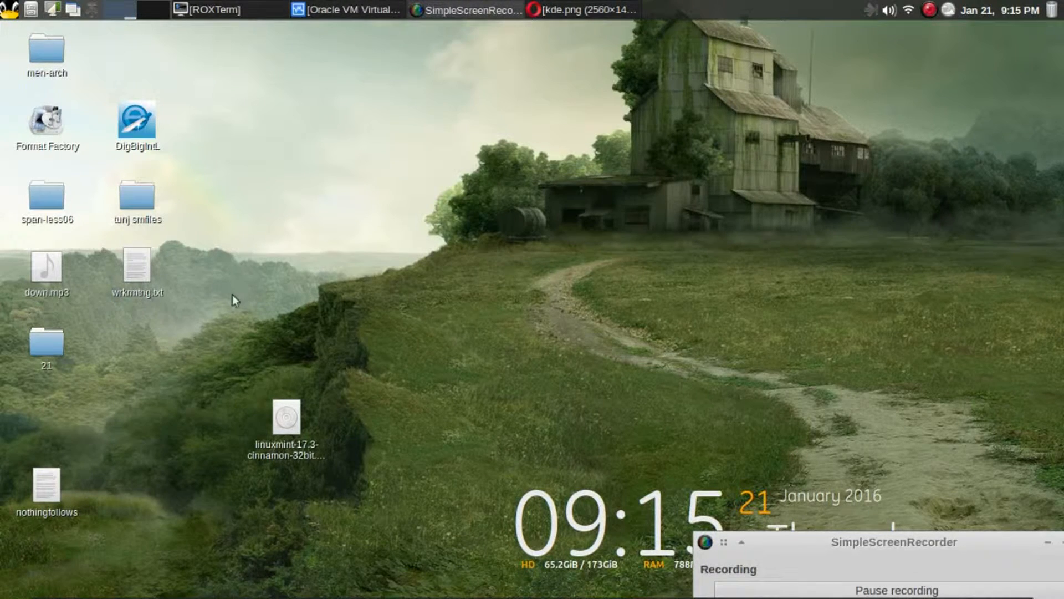
click(291, 424)
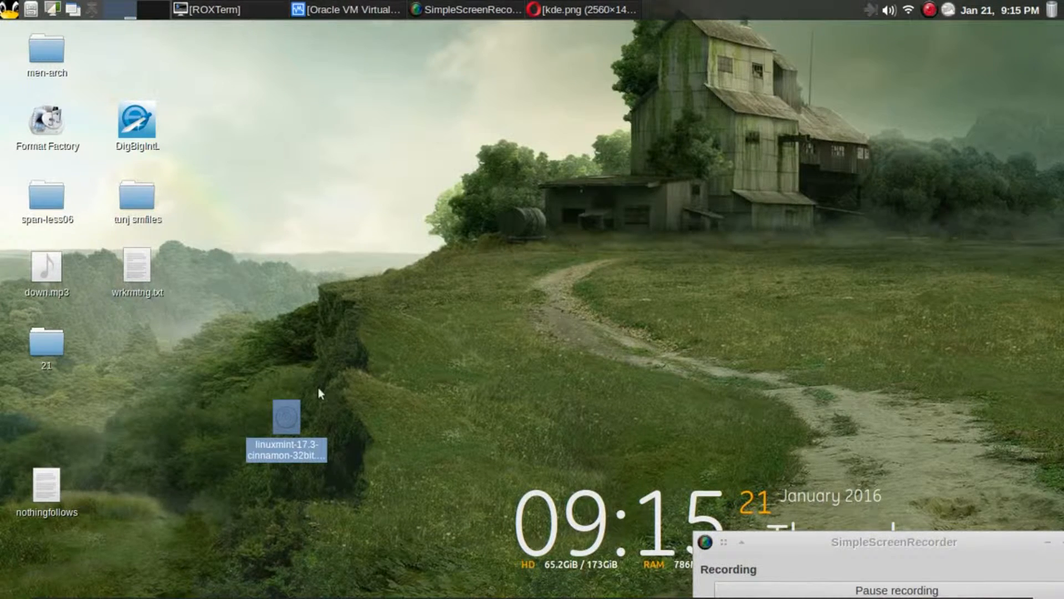
click(326, 4)
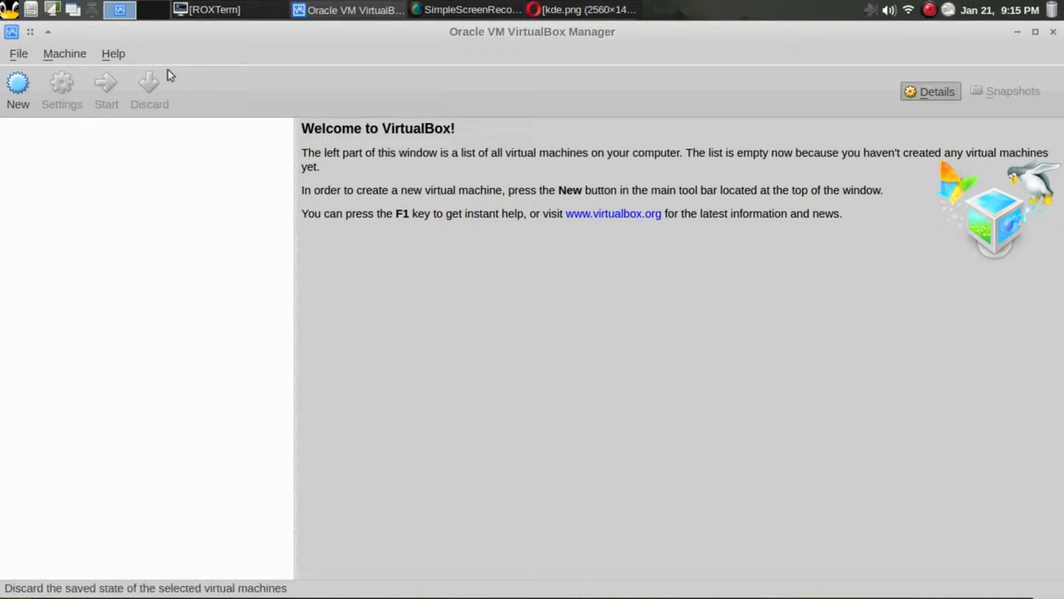
Start a new virtual machine named Linux Mint with type Linux and version Linux 2.6 / 3.x (32-bit)
click(18, 94)
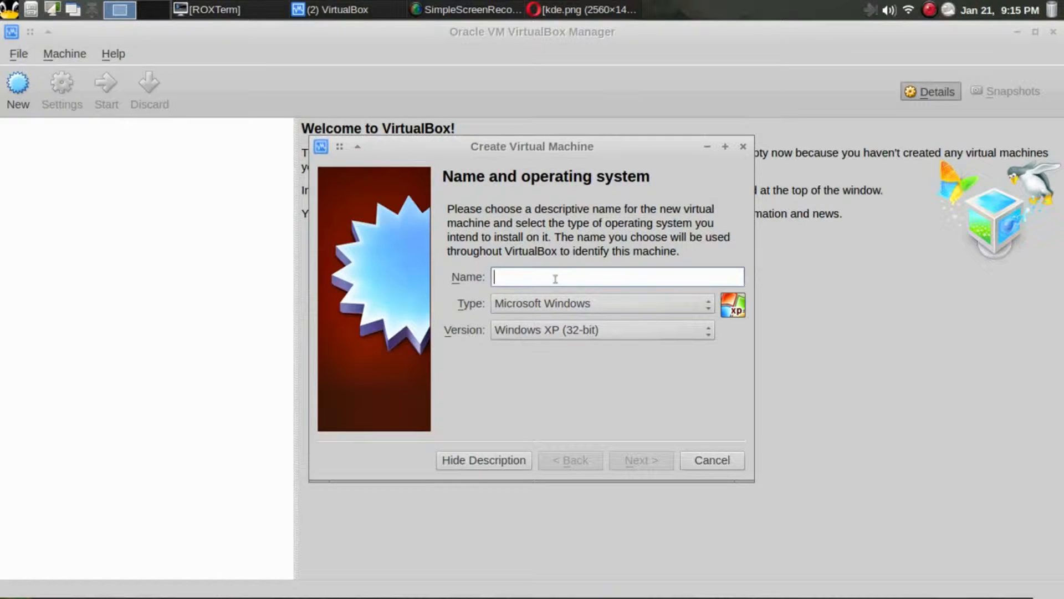
text(Linux)
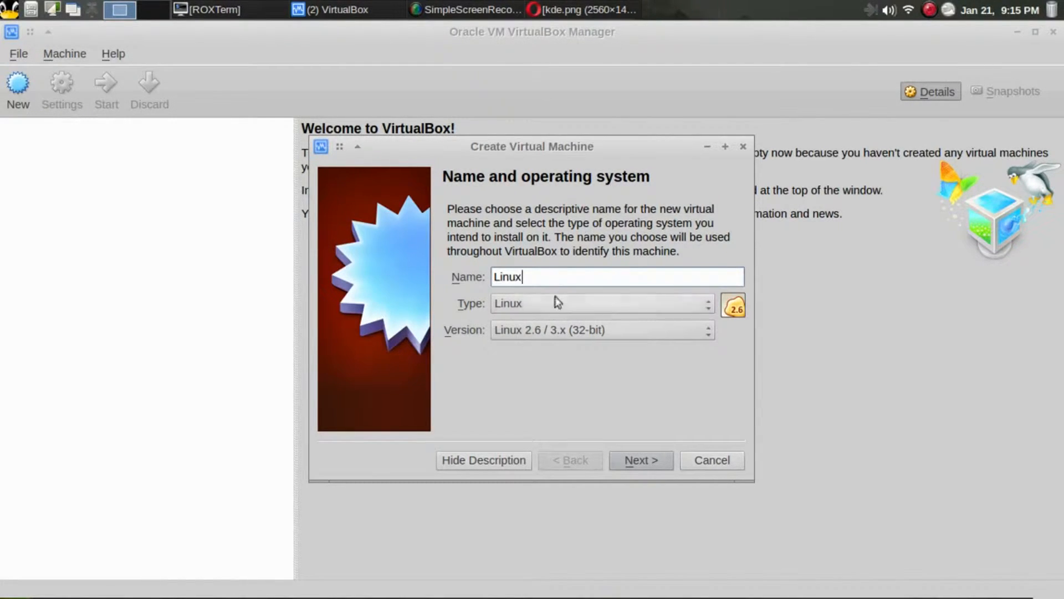
click(553, 336)
click(474, 305)
click(499, 304)
click(534, 304)
text(Mint)
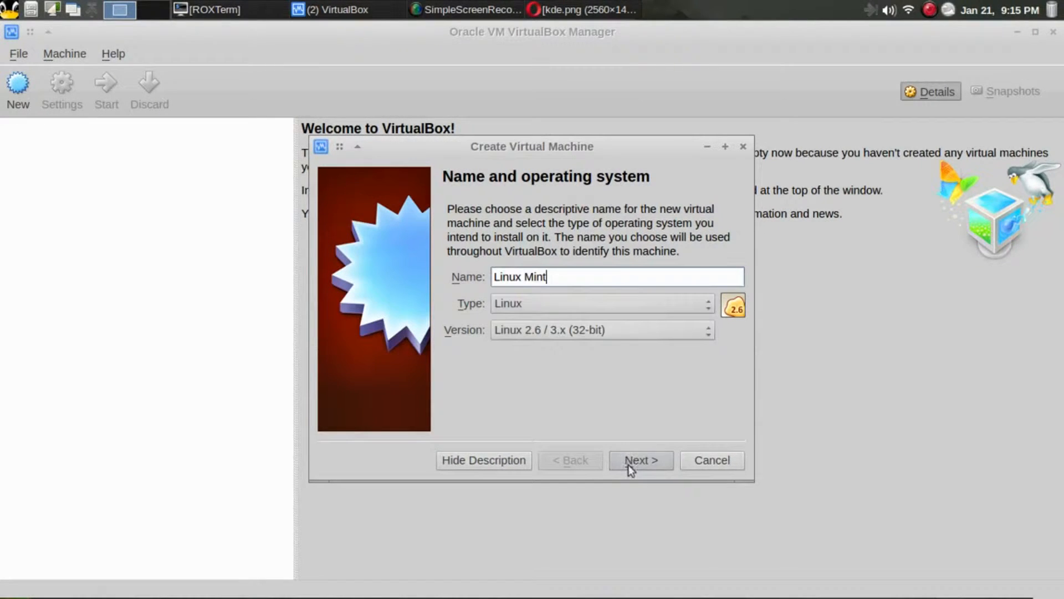
click(629, 464)
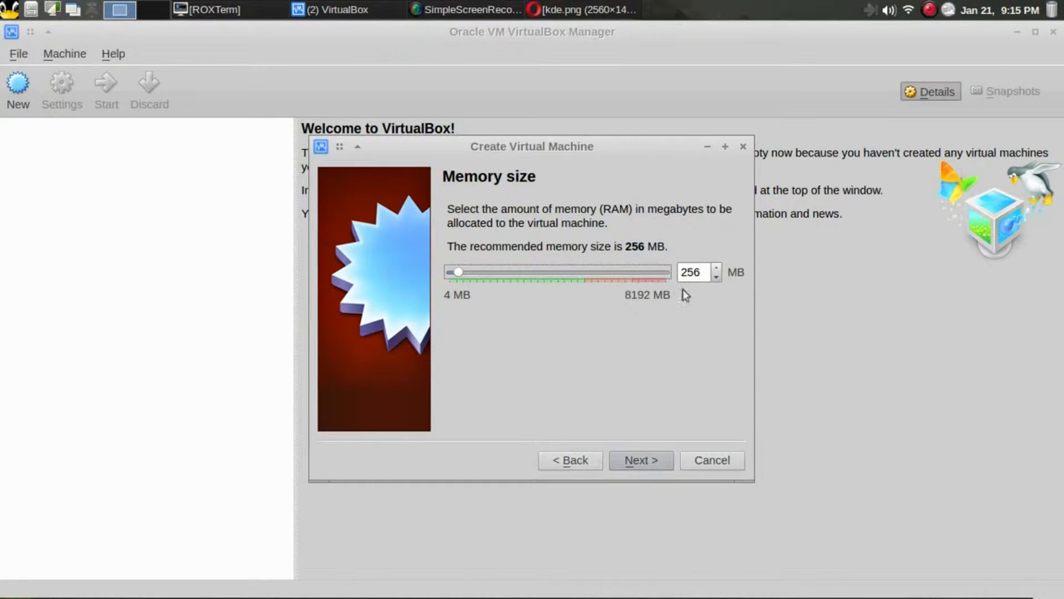
Set the new virtual machine's memory size to 2048 MB and continue to the hard drive setup
click(708, 272)
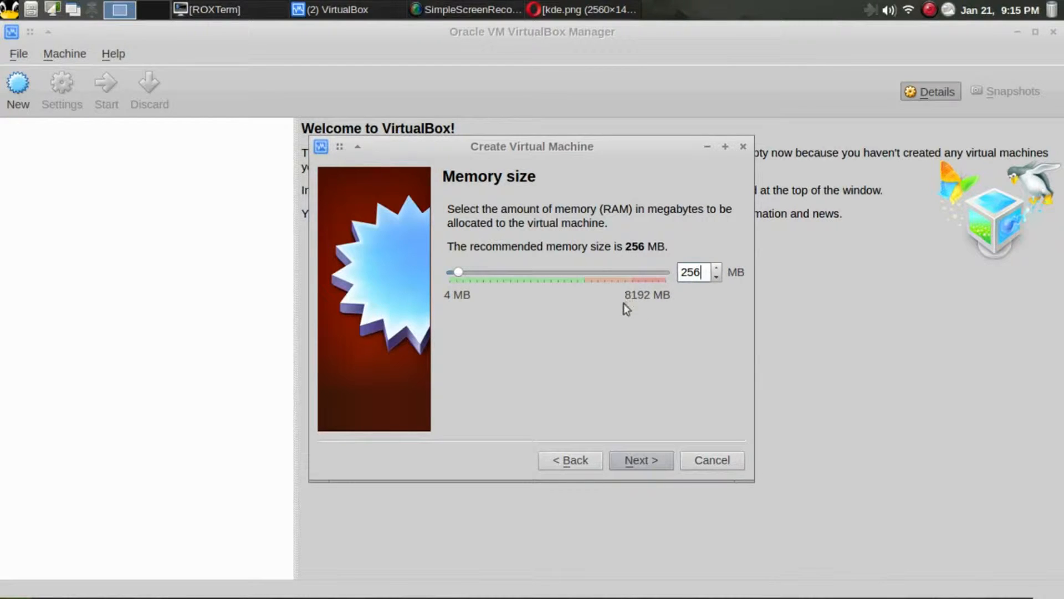
double_click(707, 272)
text(2048)
drag(447, 246, 620, 274)
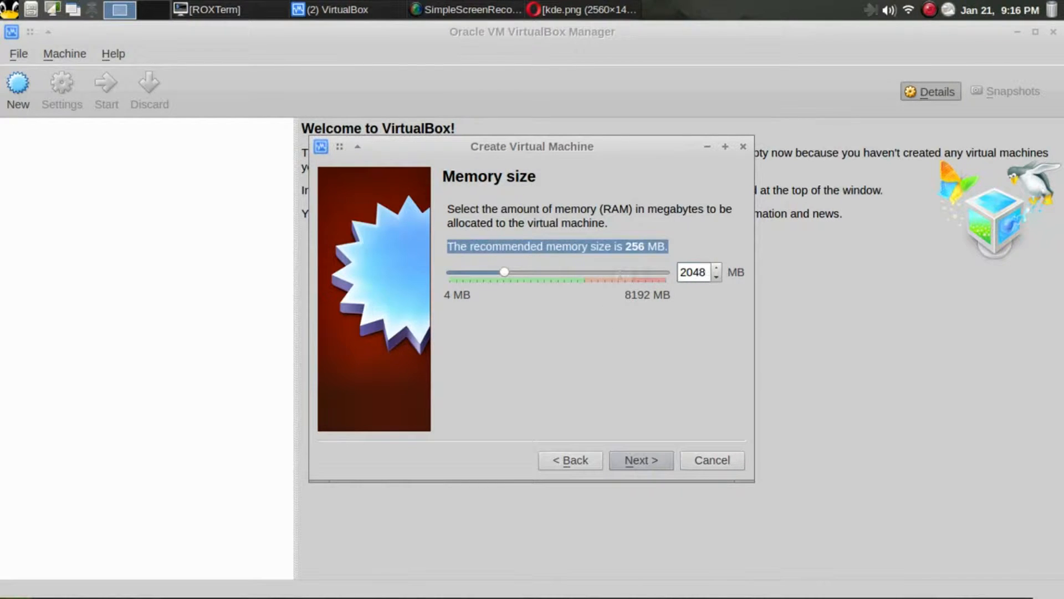
click(638, 458)
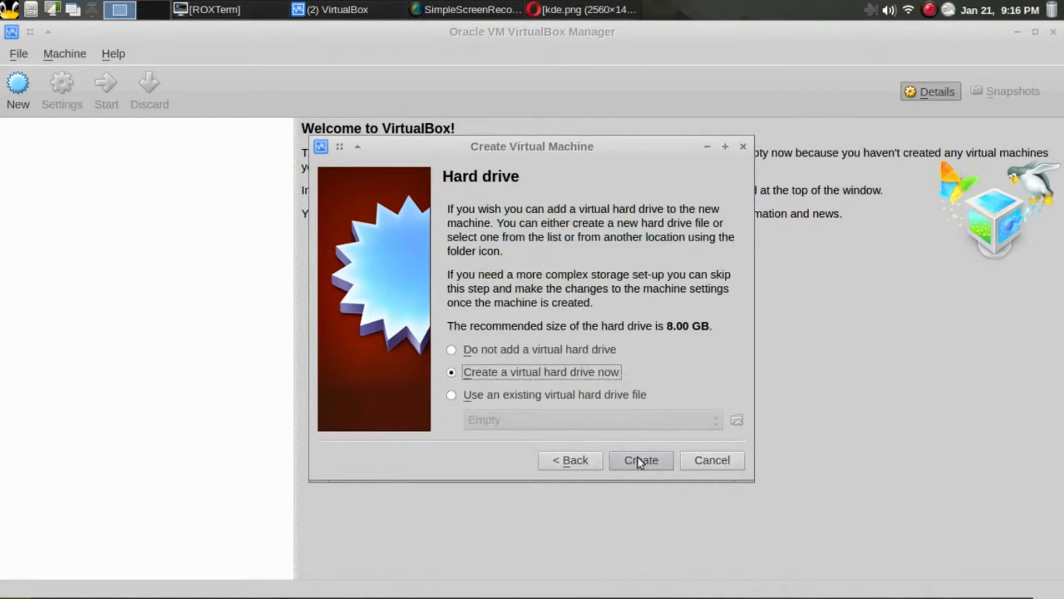
Choose to create a new virtual hard drive as a dynamically allocated VDI (VirtualBox Disk Image)
drag(447, 326, 728, 325)
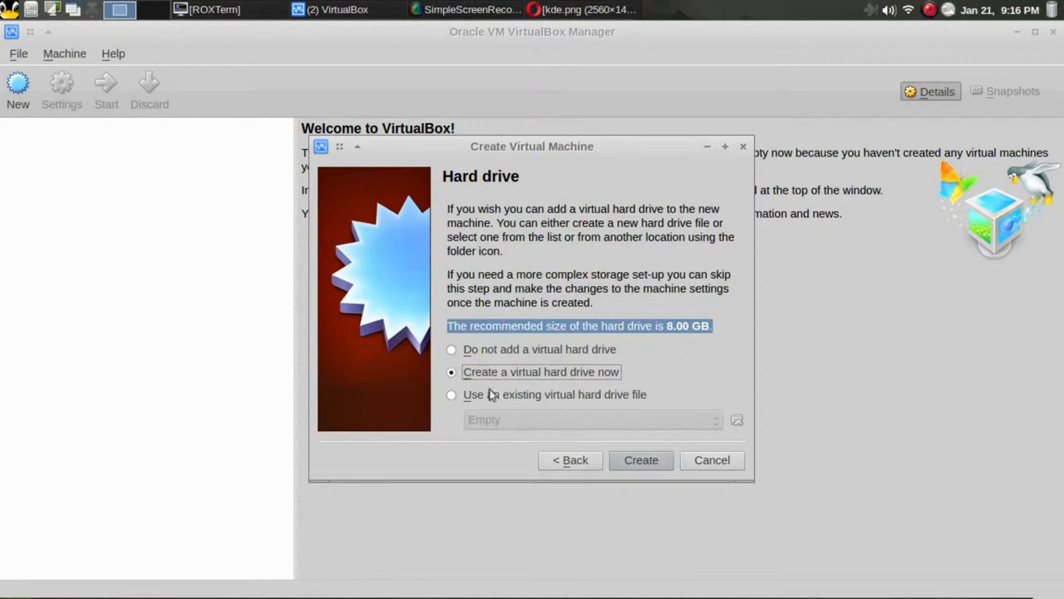
click(639, 465)
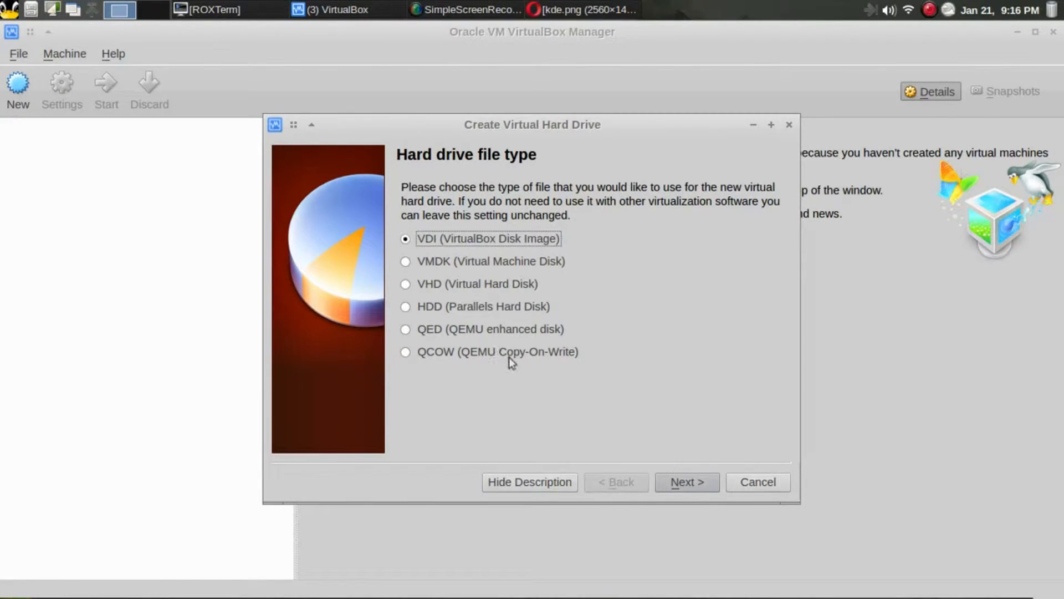
click(674, 484)
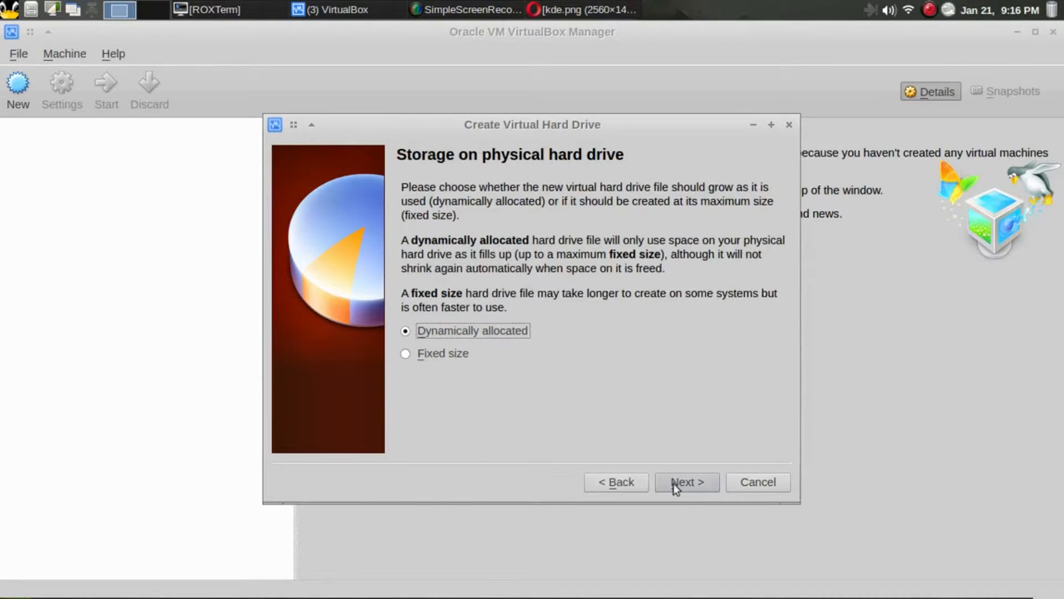
click(407, 357)
click(407, 332)
click(687, 487)
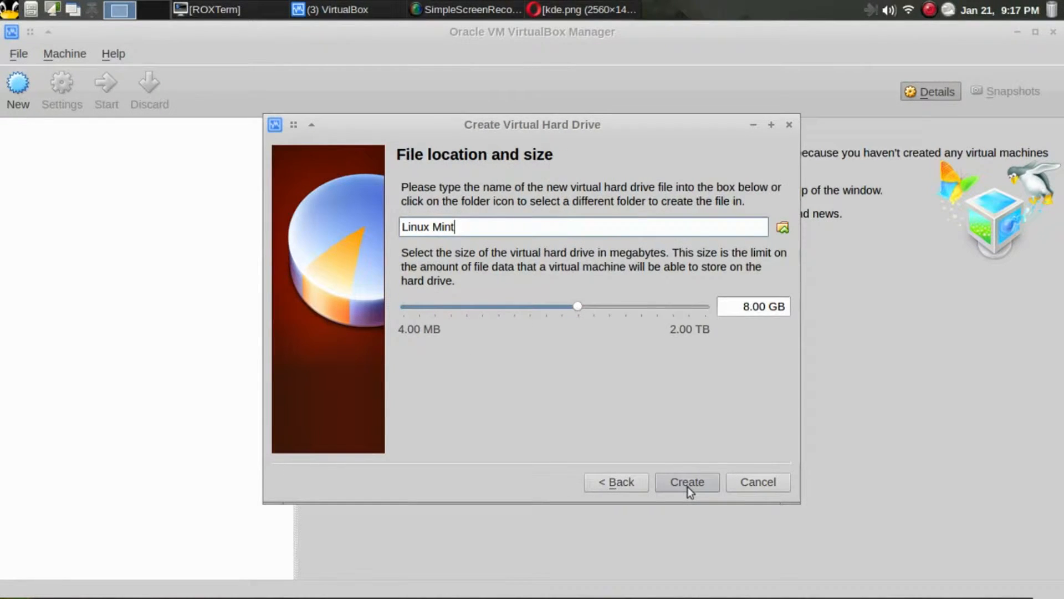
Set the Linux Mint virtual hard drive's size to 12 GB and create it
click(735, 306)
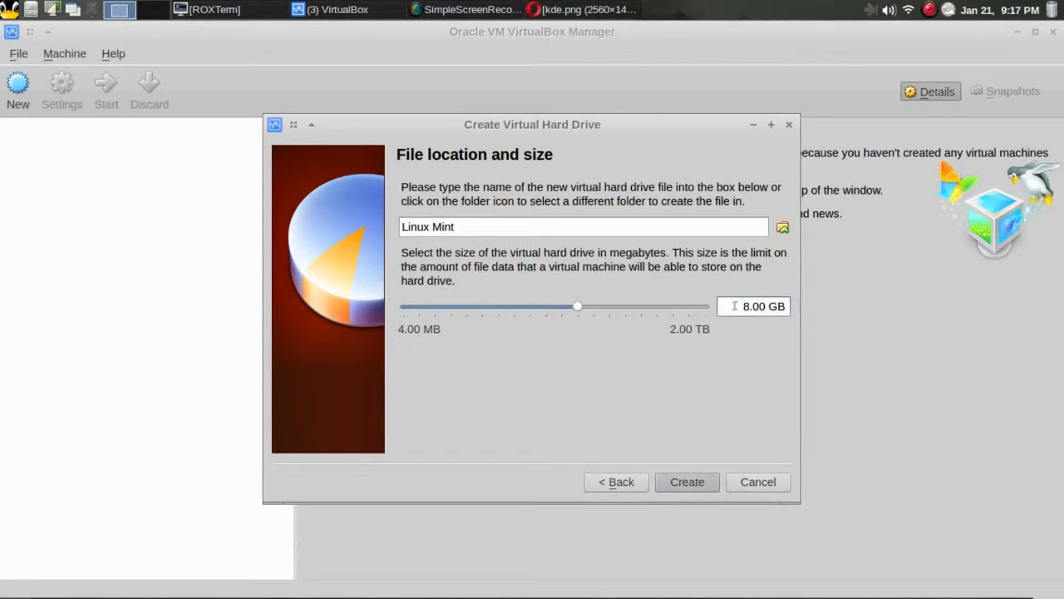
text(12)
key(Delete)
click(690, 488)
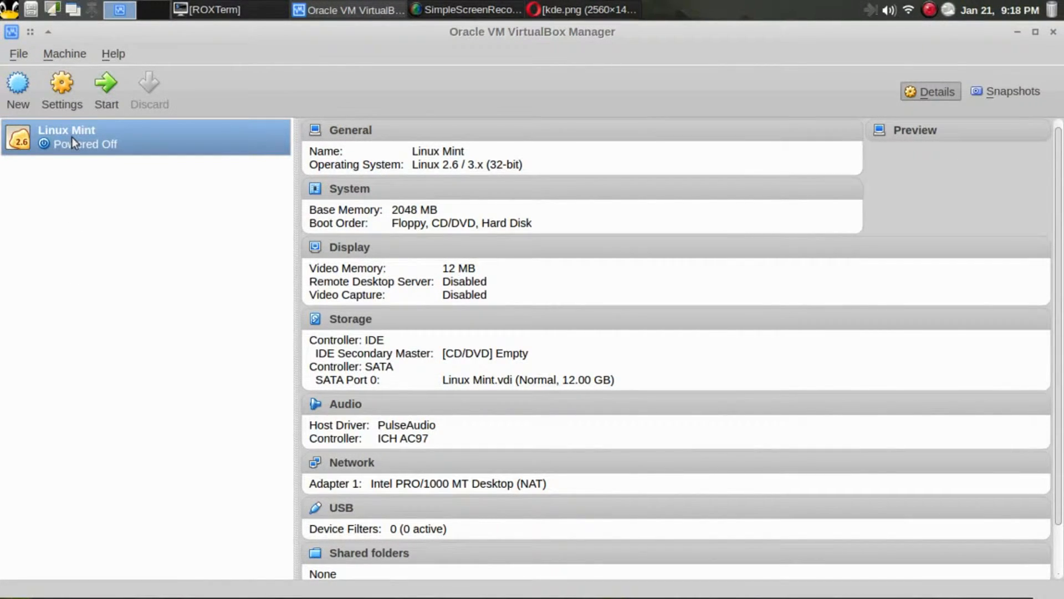
Open the Linux Mint machine's settings and examine its advanced and description options in the General category
click(69, 81)
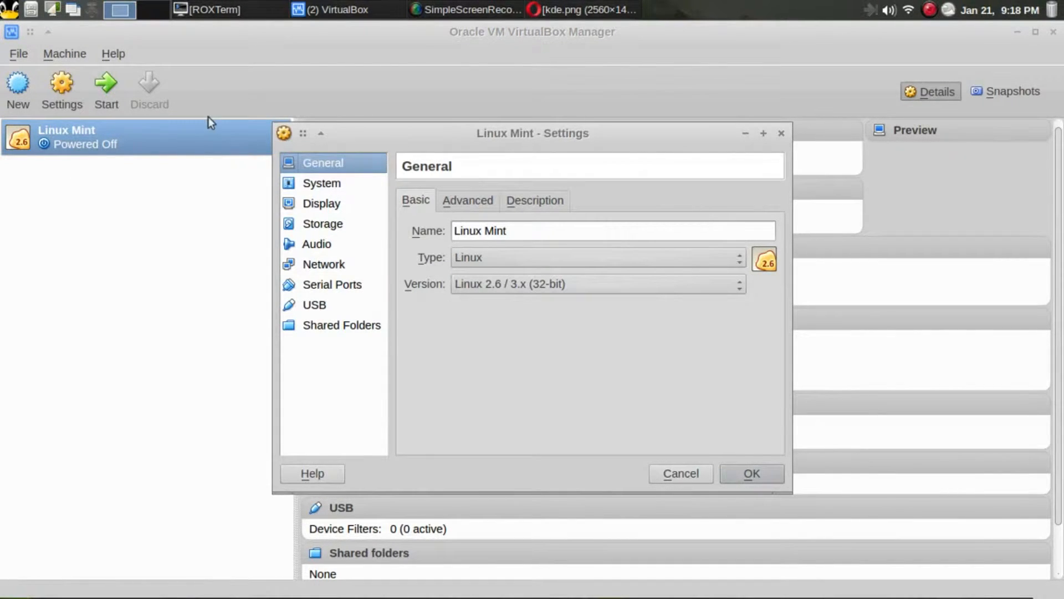
drag(341, 134, 367, 129)
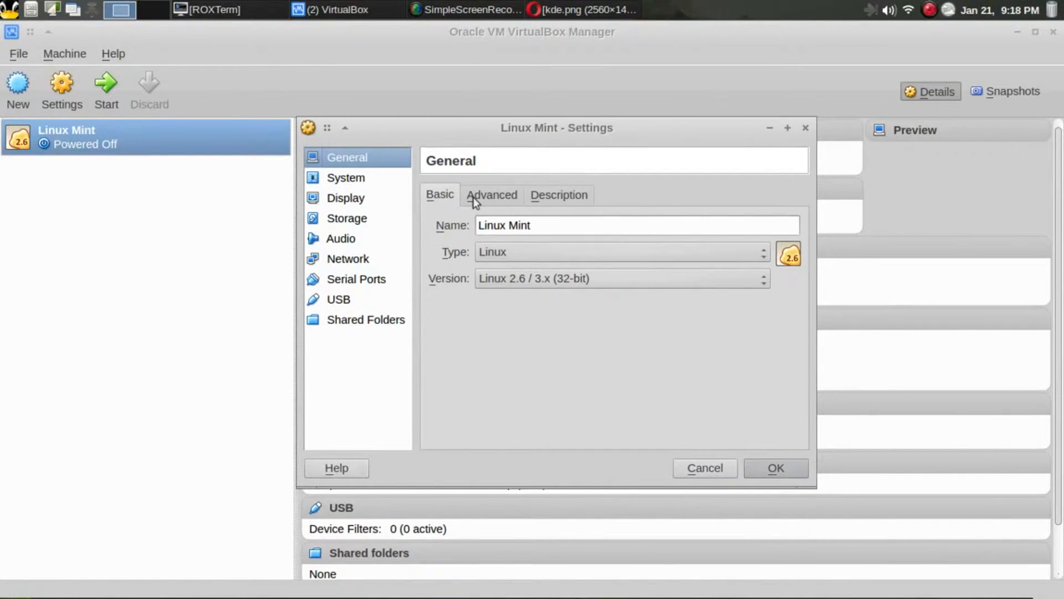
click(492, 196)
click(549, 195)
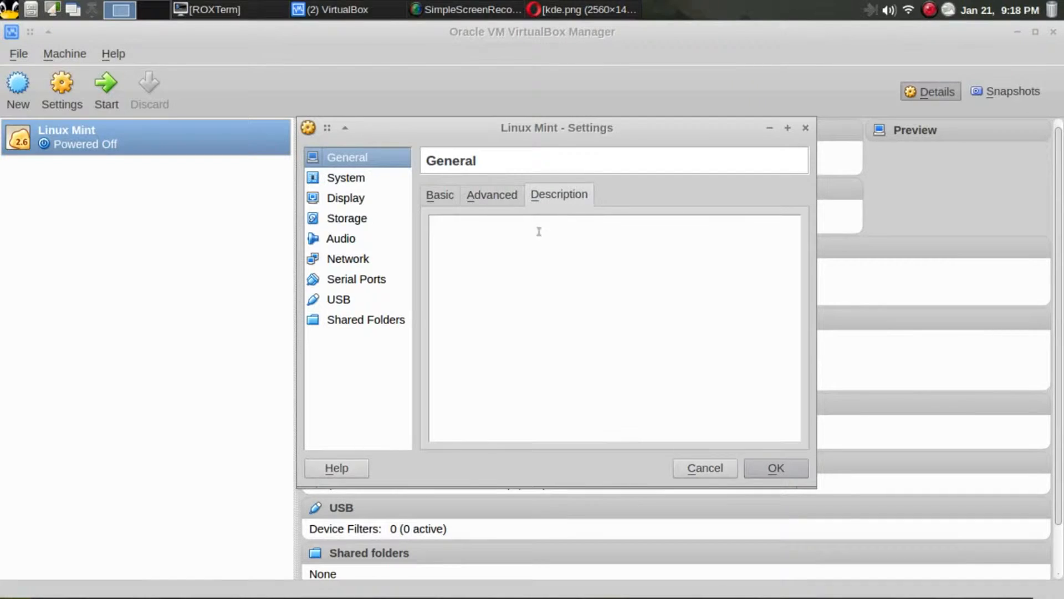
click(458, 196)
Enter the note "put som e notes" in the machine's description and return to the basic general settings
click(551, 195)
click(504, 252)
text(put som e notes )
text(ku)
key(BackSpace)
key(BackSpace)
click(442, 195)
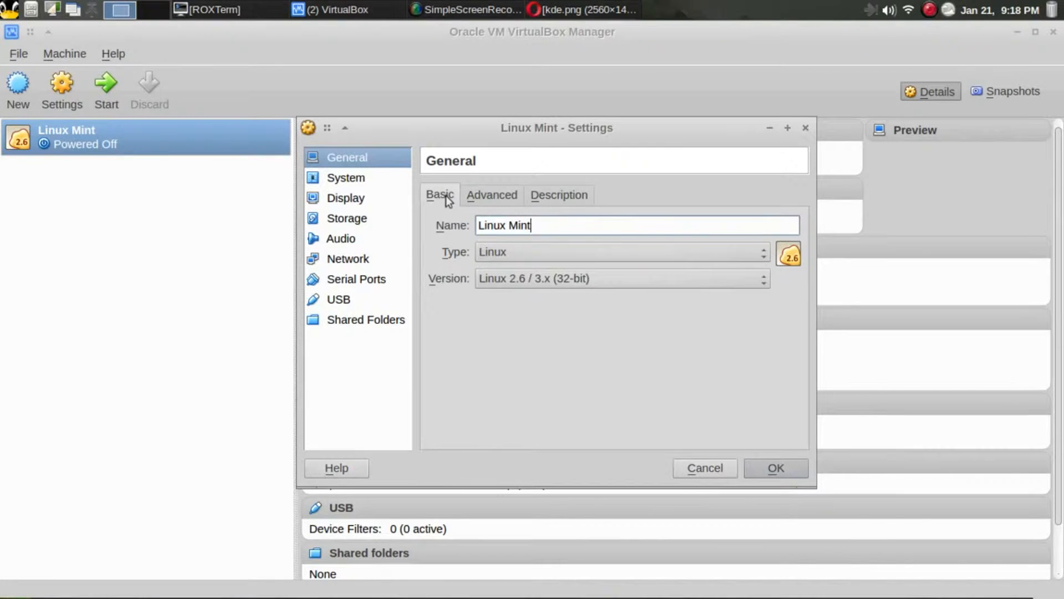
In the machine's system settings, move Floppy to third place in the boot order, below CD/DVD and Hard Disk
click(329, 181)
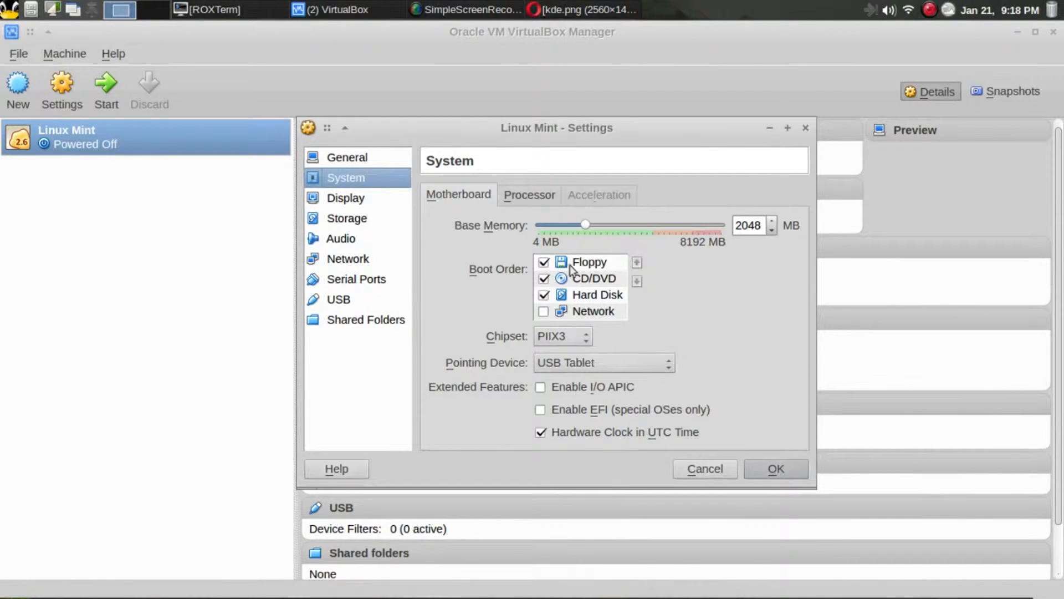
click(595, 265)
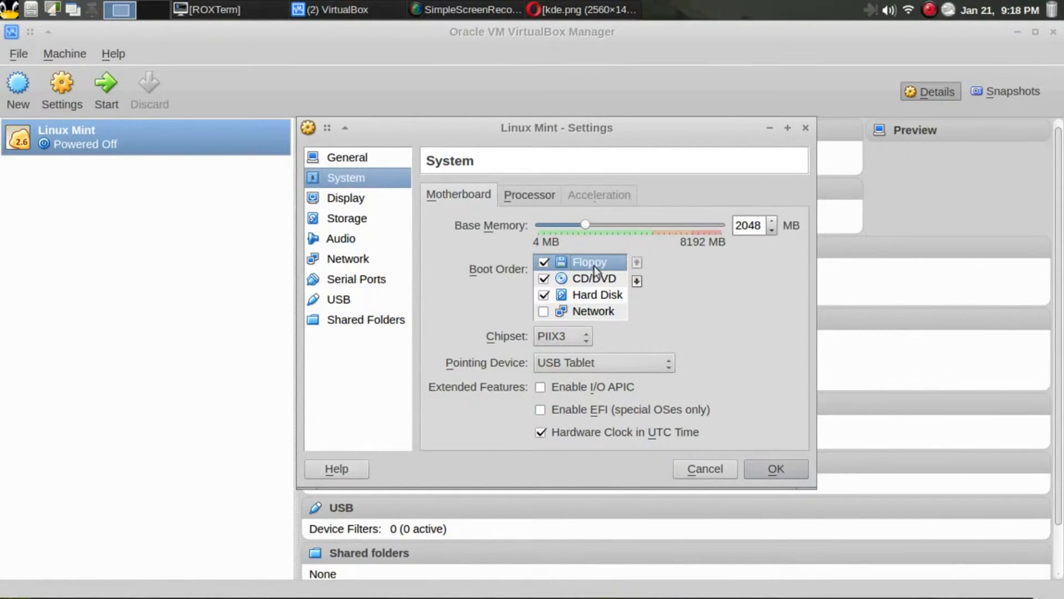
click(639, 284)
click(639, 284)
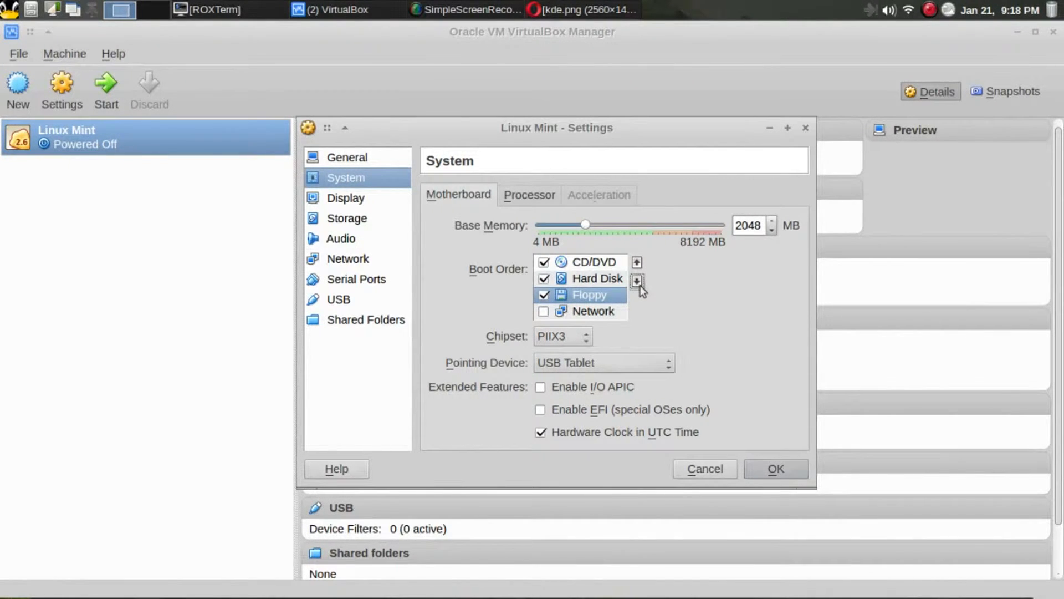
click(639, 285)
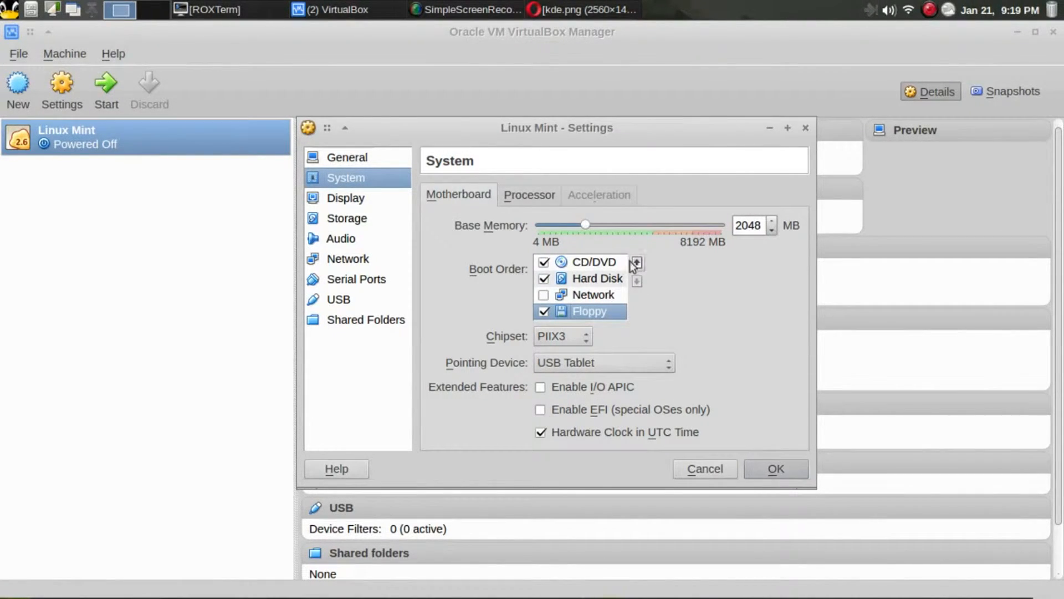
click(637, 263)
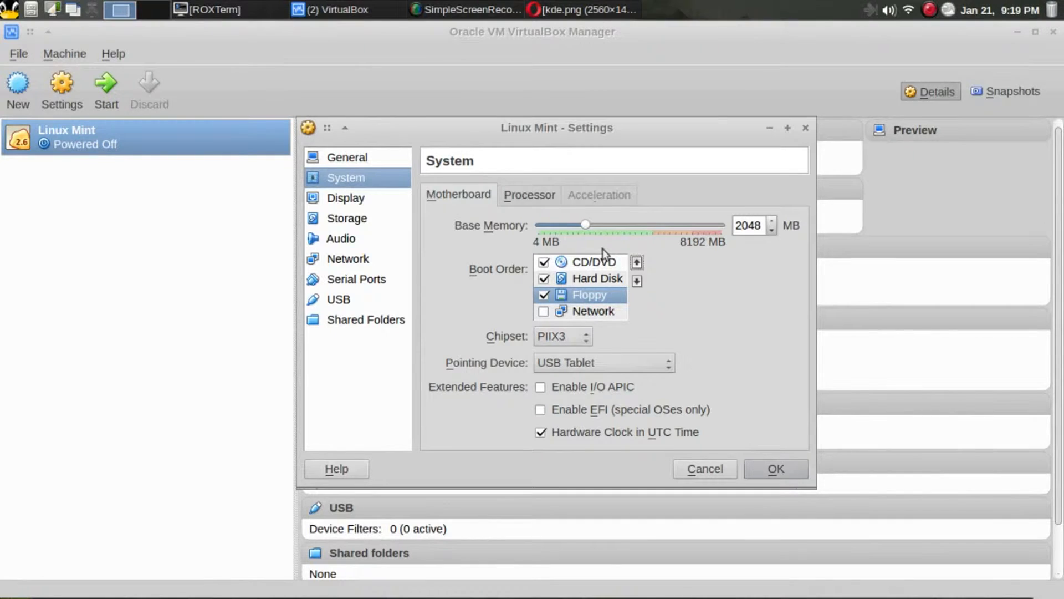
Try disabling CD/DVD in the boot order and re-enable it
click(591, 262)
click(545, 263)
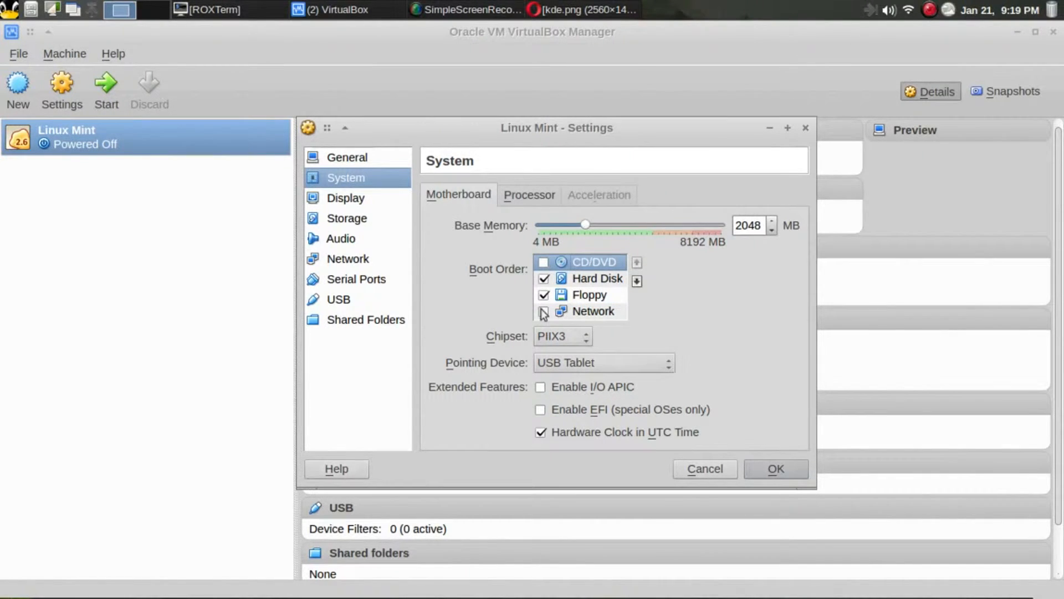
click(545, 263)
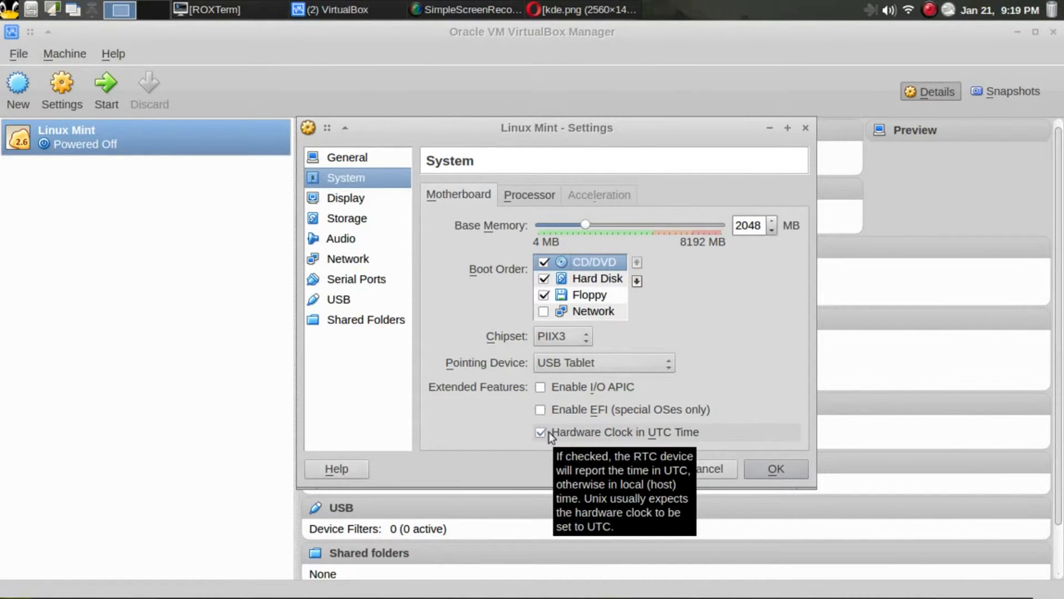
Enable the PAE/NX extended feature in the Linux Mint machine's processor settings
click(538, 194)
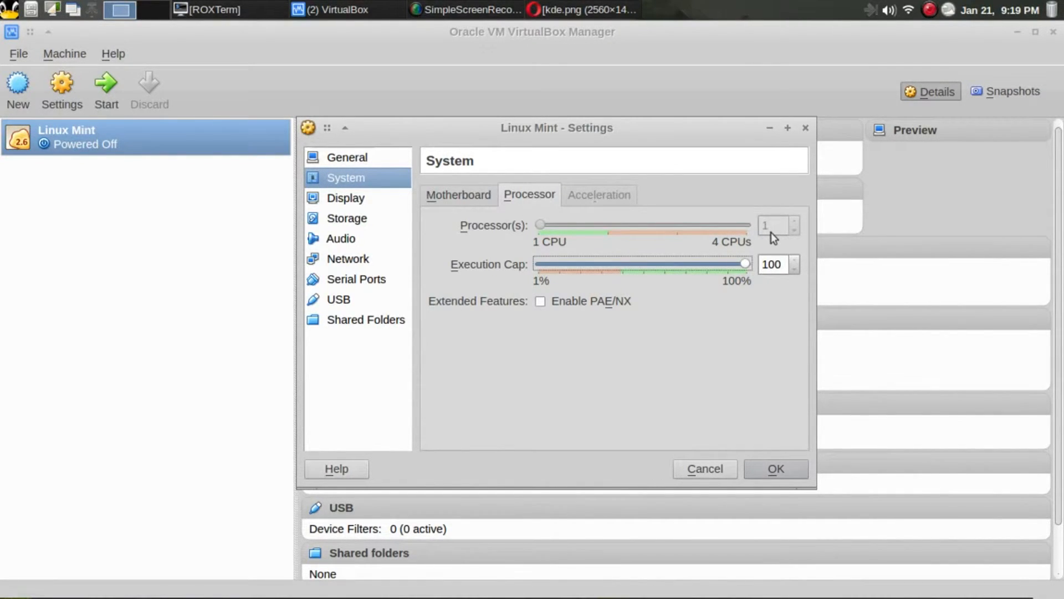
mouse_move(771, 232)
mouse_move(473, 135)
mouse_down()
mouse_move(476, 161)
mouse_move(472, 134)
mouse_up()
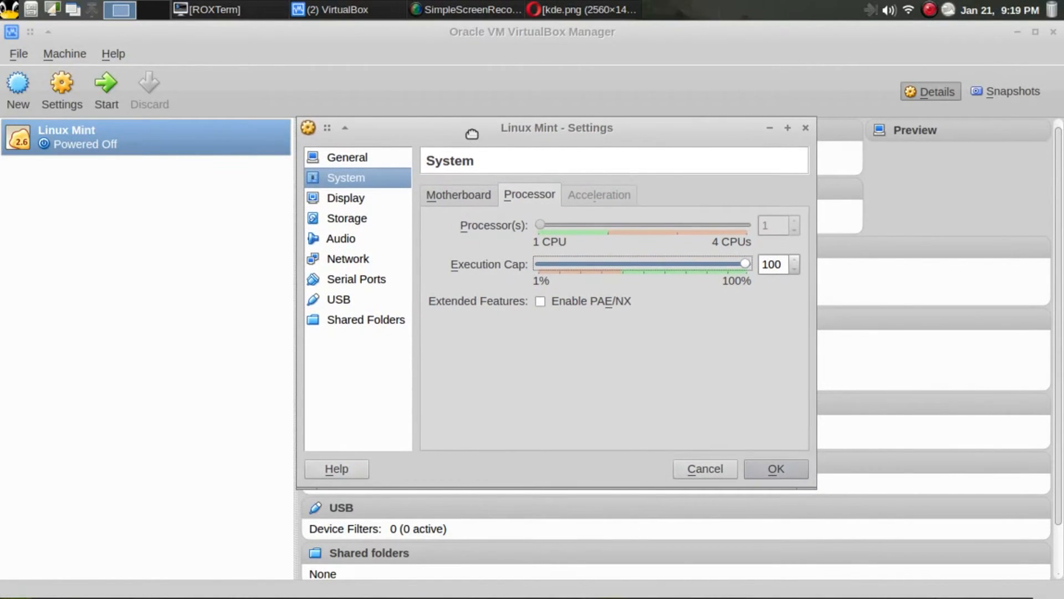
click(540, 302)
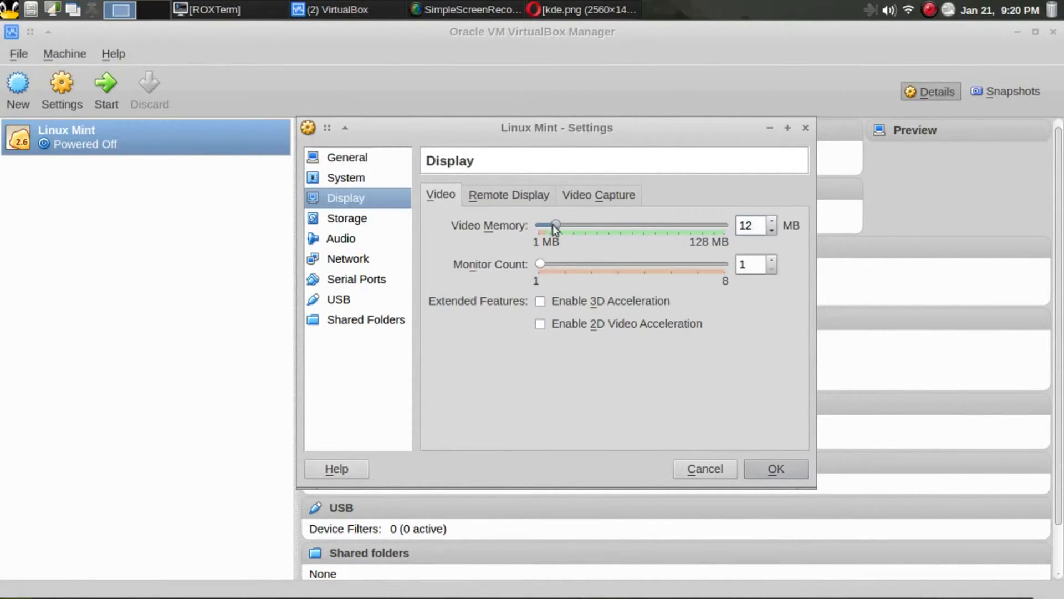
In the machine's display settings, set the video memory to 24 MB and enable 3D acceleration
drag(553, 224, 722, 223)
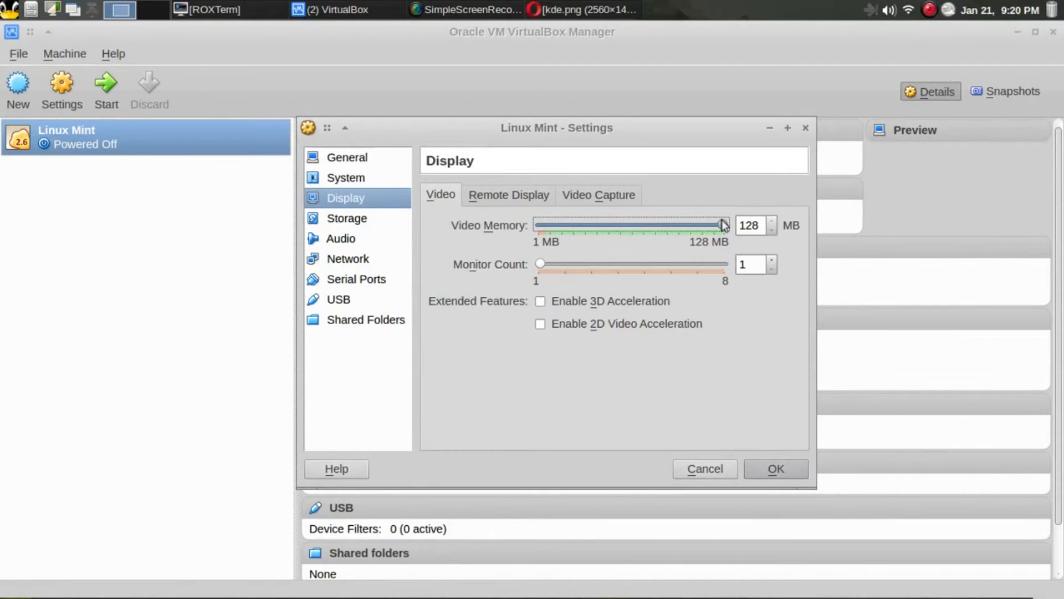
mouse_move(725, 224)
mouse_down()
mouse_move(587, 253)
mouse_move(523, 248)
mouse_move(733, 233)
mouse_move(581, 227)
mouse_move(745, 225)
mouse_up()
key(Tab)
text(24)
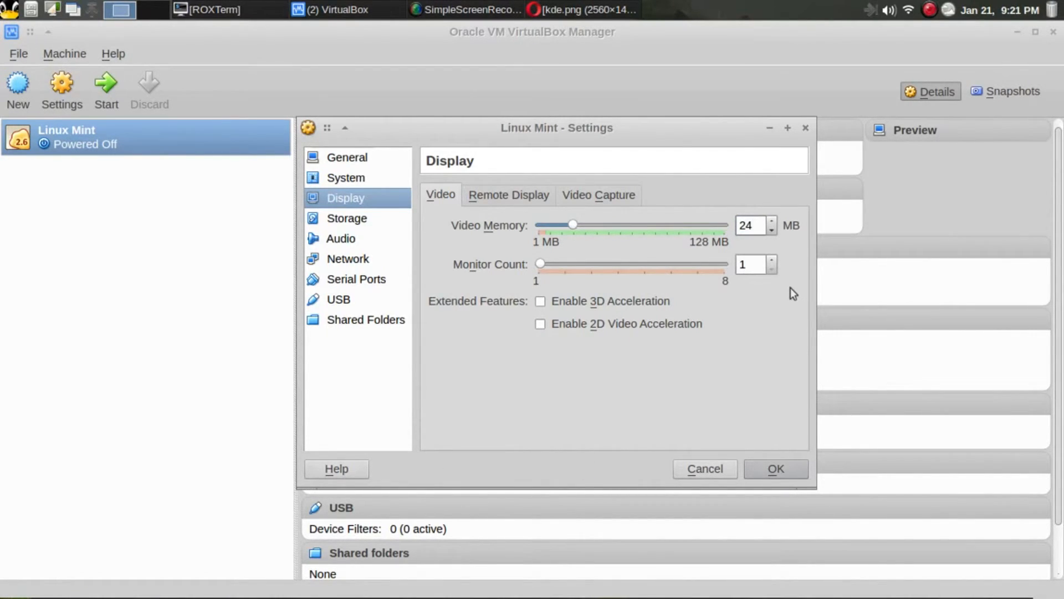
click(540, 304)
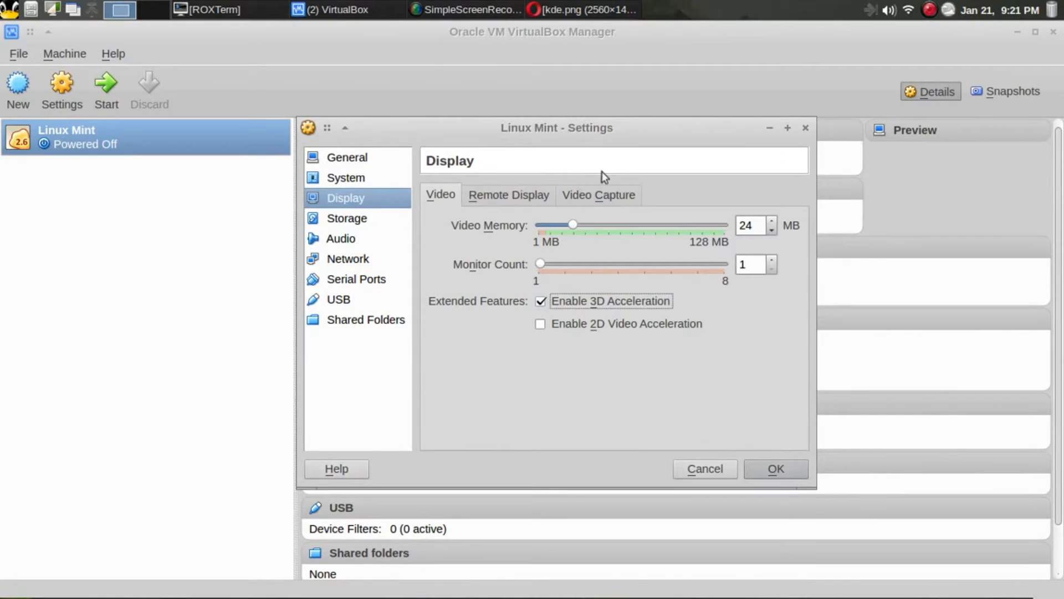
Load linuxmint-17.3-cinnamon-32bit.iso into the empty IDE CD/DVD drive in the storage settings and save the machine's settings
click(338, 219)
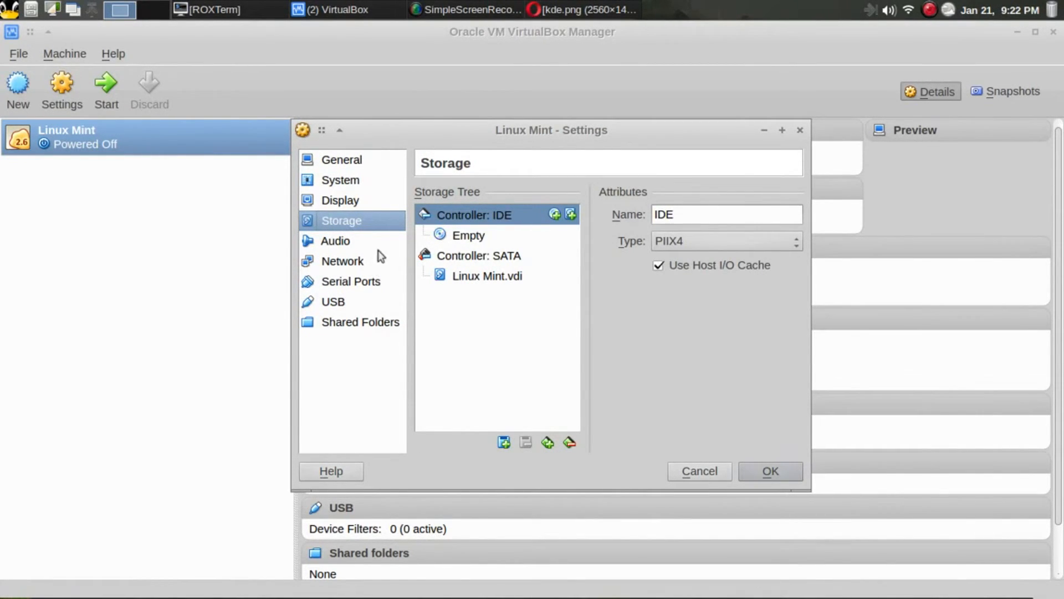
click(449, 239)
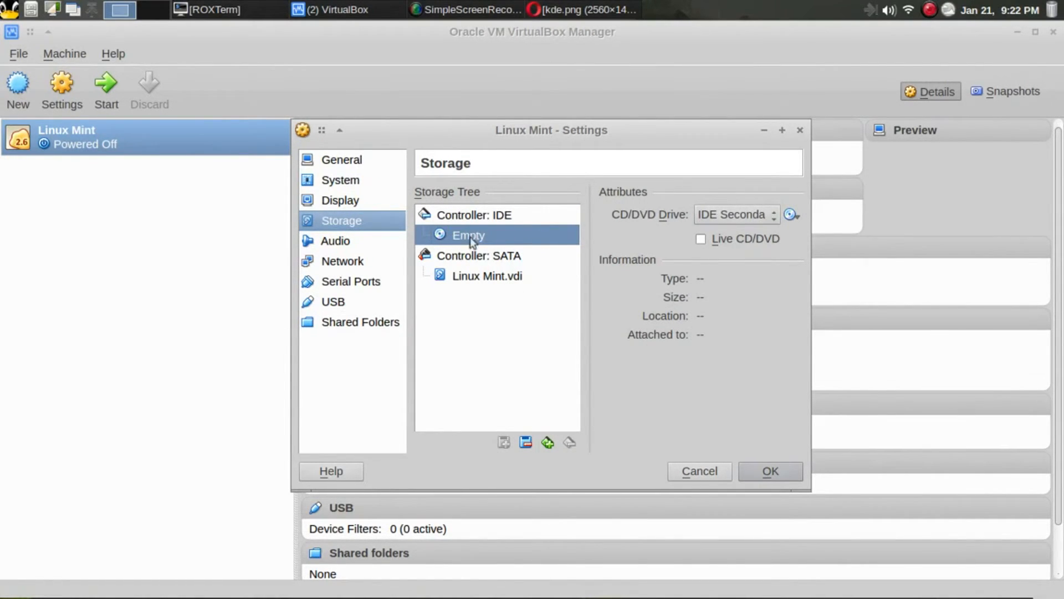
click(800, 214)
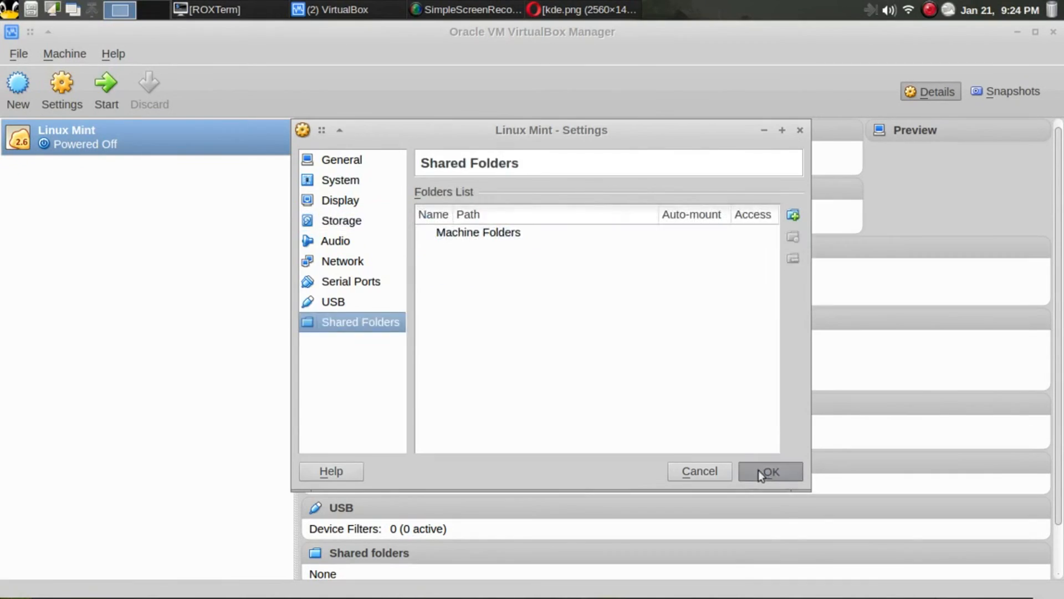
click(765, 470)
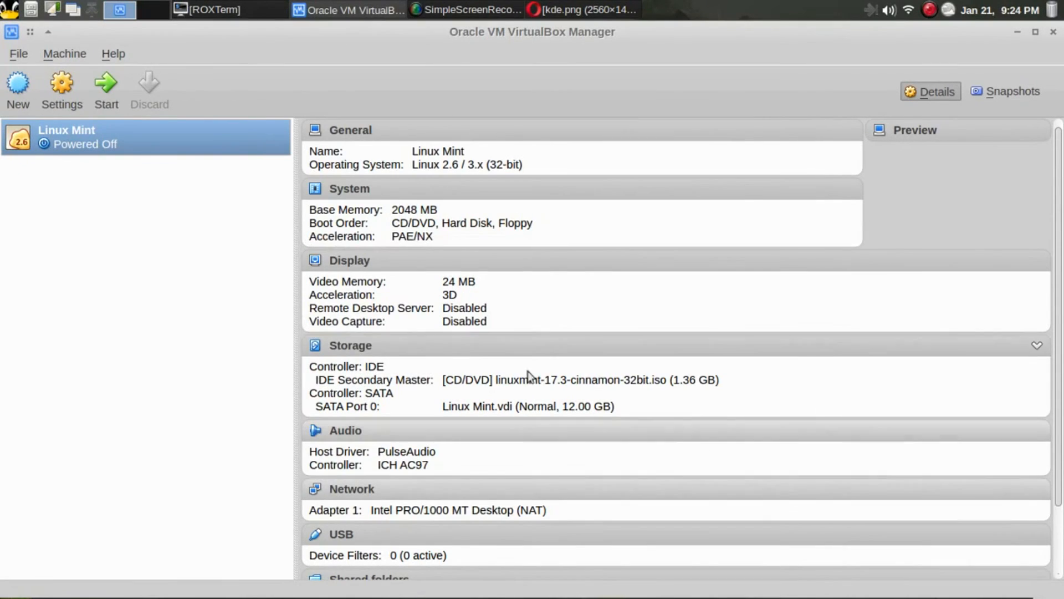